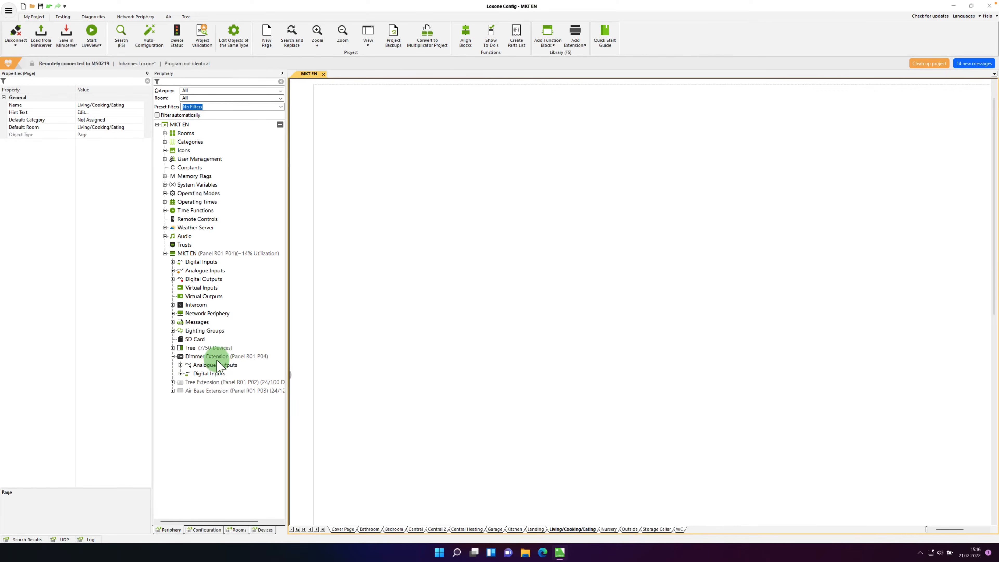
- Set the type of dimming for the Dimmer Extension's analogue output X2.1 to Mains Voltage LEDs Leading Edge
left_click(180, 365)
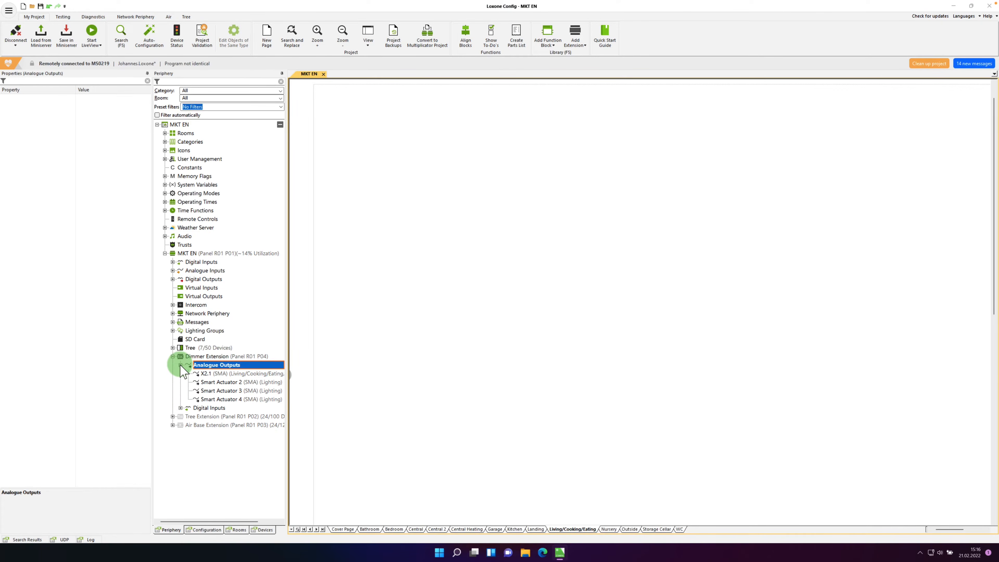
left_click(208, 374)
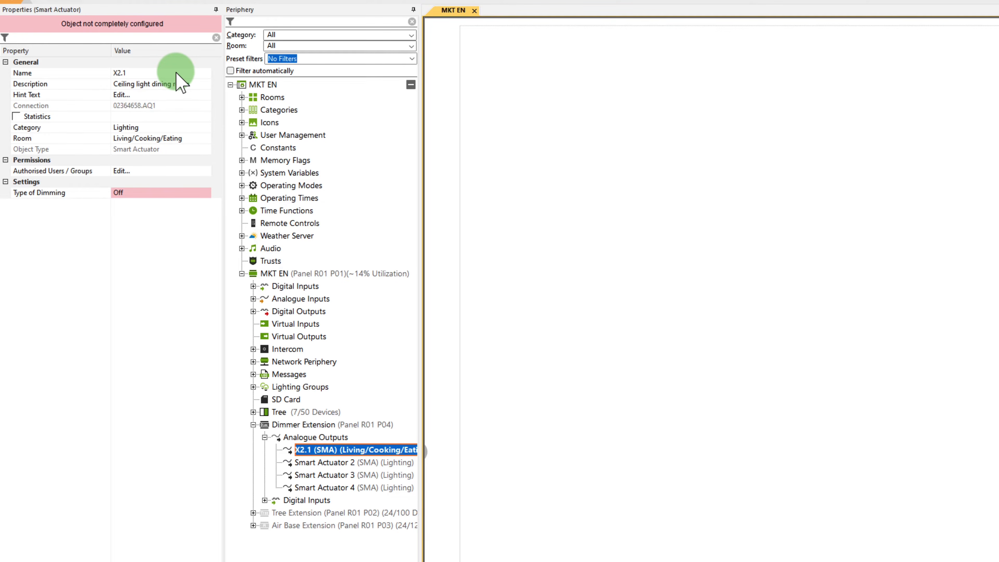
left_click(207, 193)
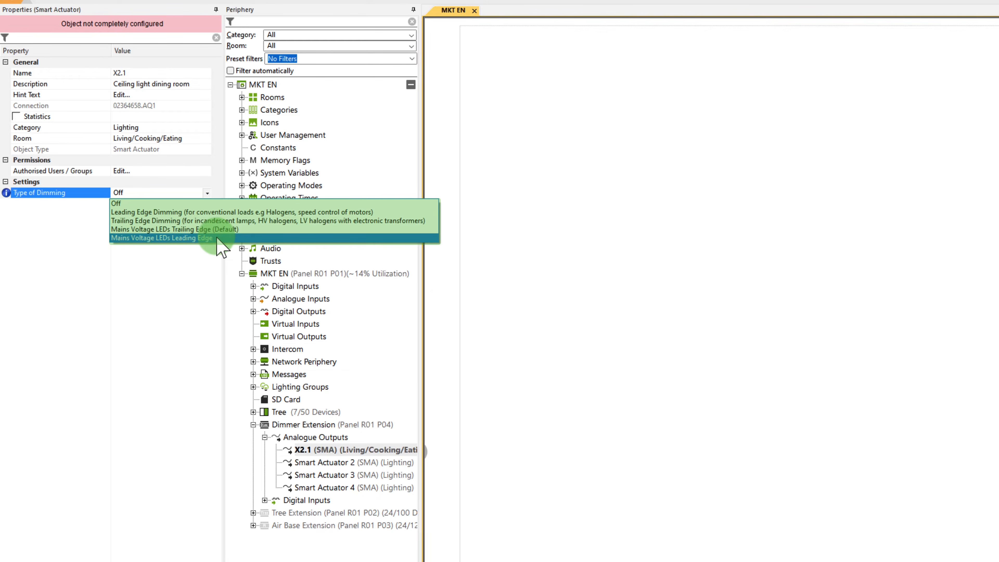
left_click(212, 238)
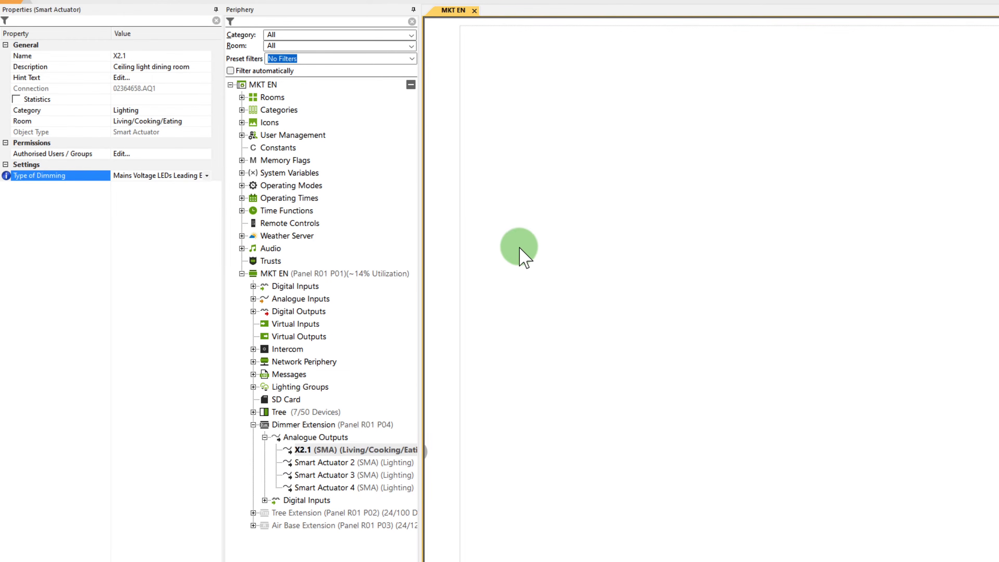
- Add a Lighting Controller function block to the Living/Cooking/Eating page by searching for "Light"
left_click(601, 242)
type("Light")
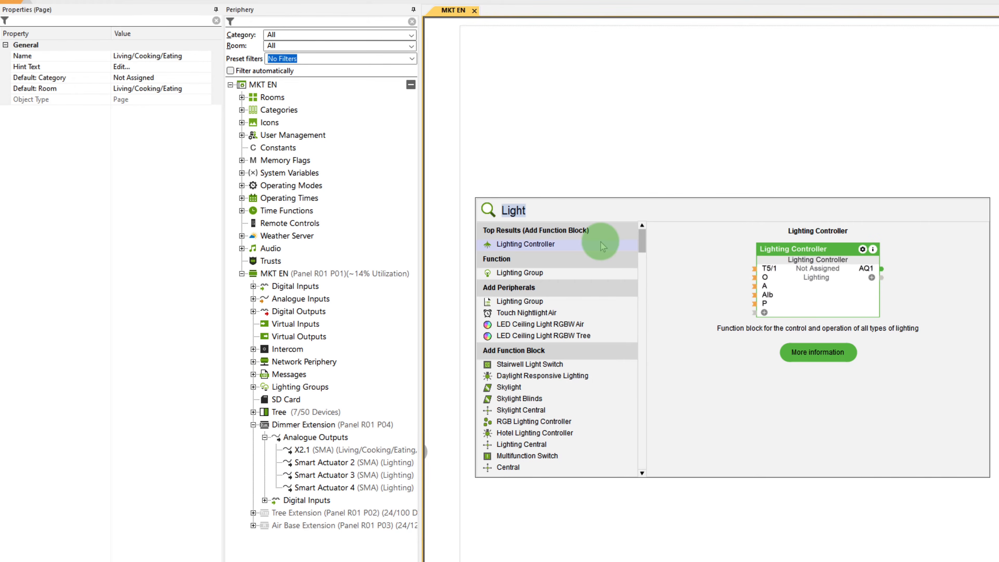
left_click_drag(591, 256, 663, 193)
left_click(662, 193)
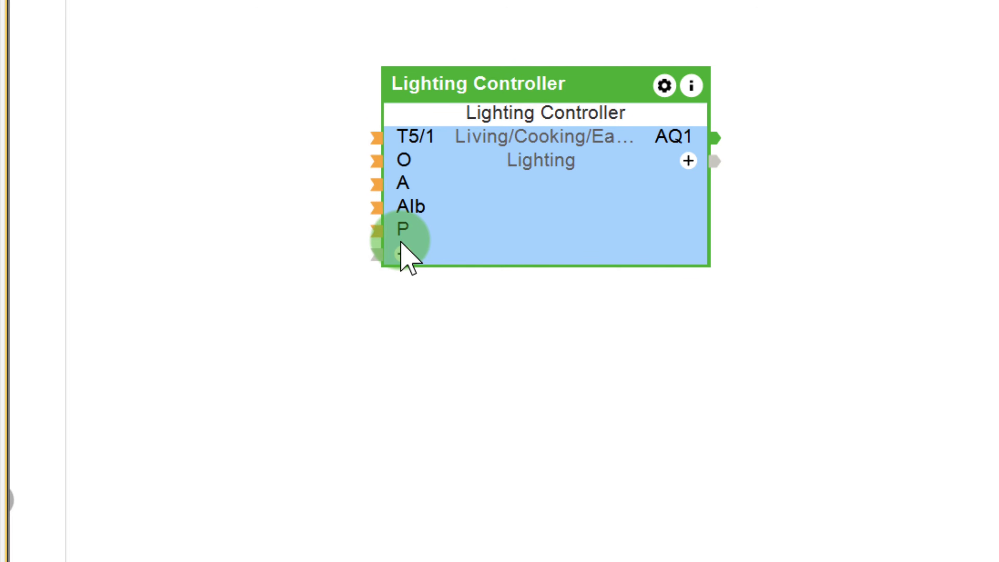
- Examine the additional input and output connections available on the Lighting Controller block
left_click(401, 252)
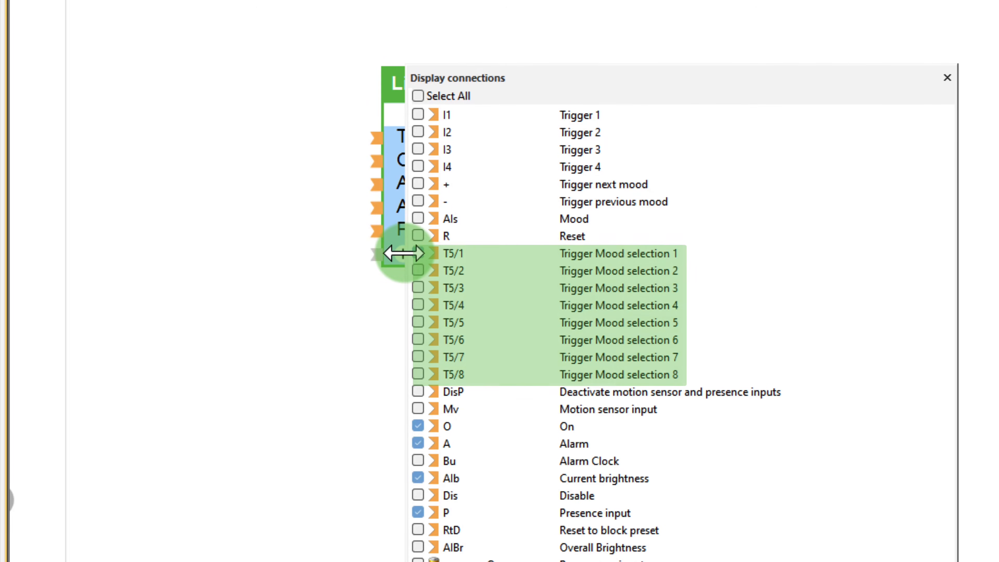
left_click(417, 253)
left_click(517, 40)
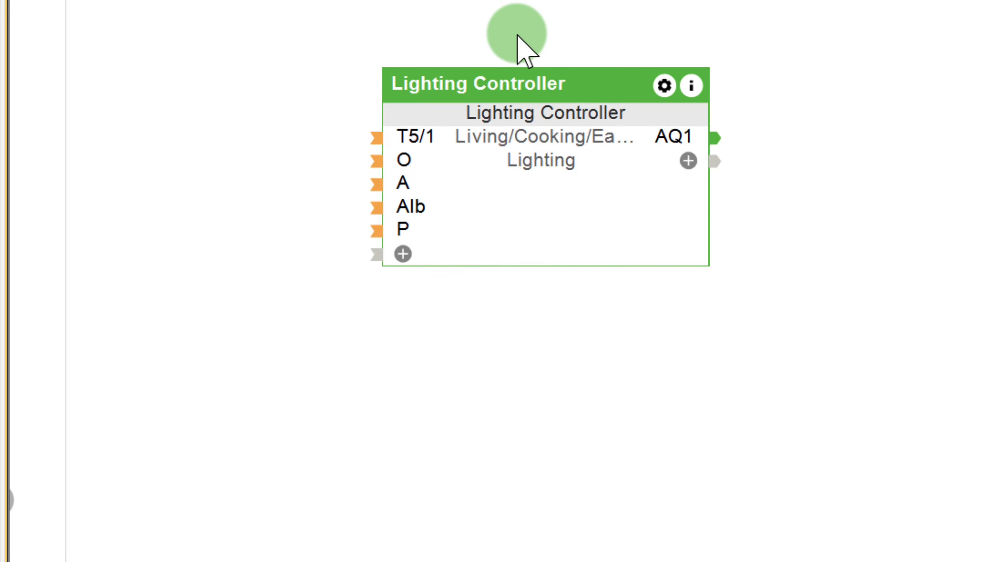
left_click(689, 160)
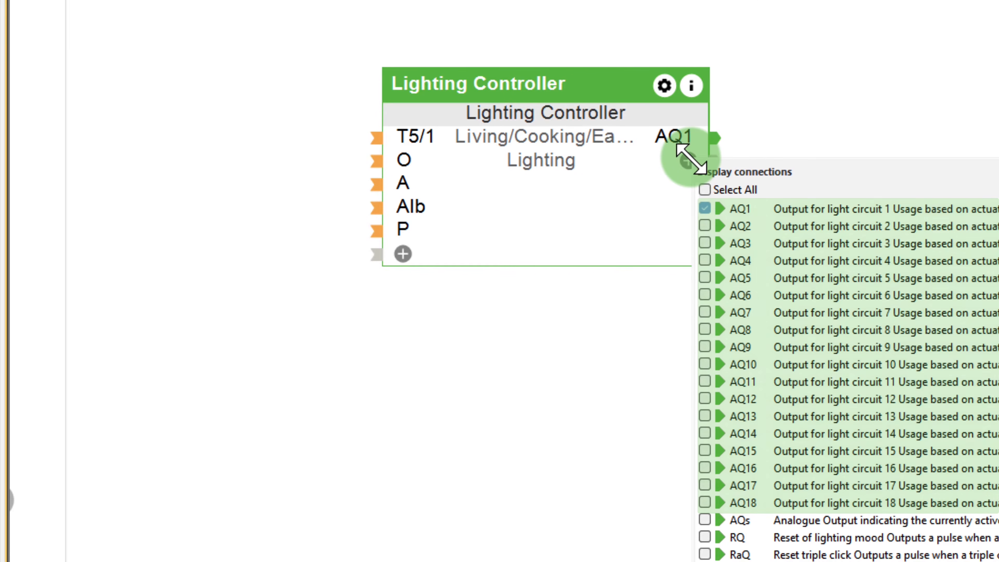
left_click(625, 297)
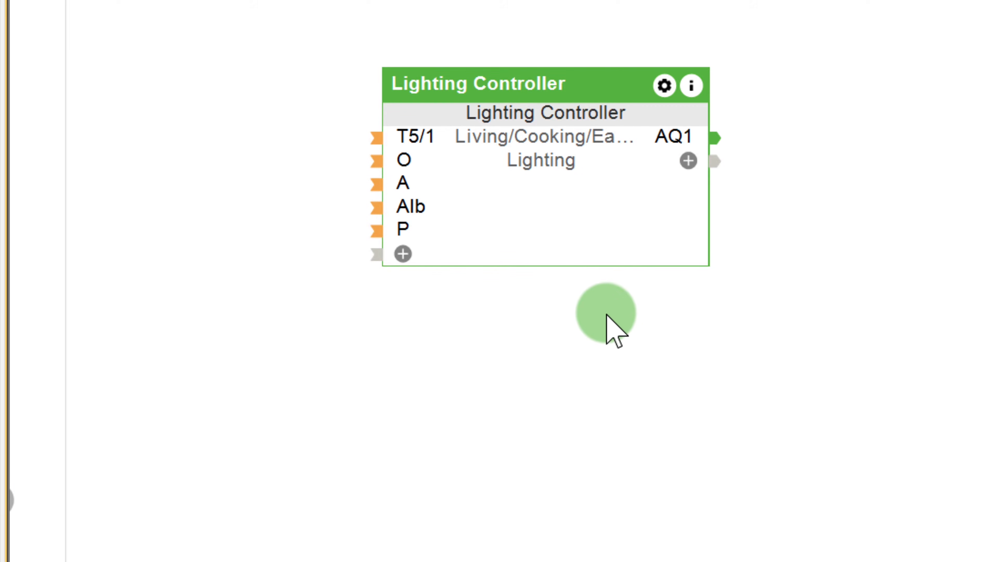
- Connect the Dining room, Kitchen and Living lighting groups, the indirect and kitchen island lights, and X2.1 to Lighting Controller outputs AQ1 to AQ8
left_click_drag(0, 457, 540, 165)
left_click_drag(0, 413, 541, 189)
left_click_drag(0, 452, 354, 244)
left_click_drag(0, 452, 354, 228)
left_click_drag(0, 452, 409, 228)
left_click_drag(0, 452, 362, 248)
left_click_drag(0, 452, 295, 297)
- Review the Lighting Controller's circuit names and the types available for the Dining room circuit, then return to its moods
double_click(306, 269)
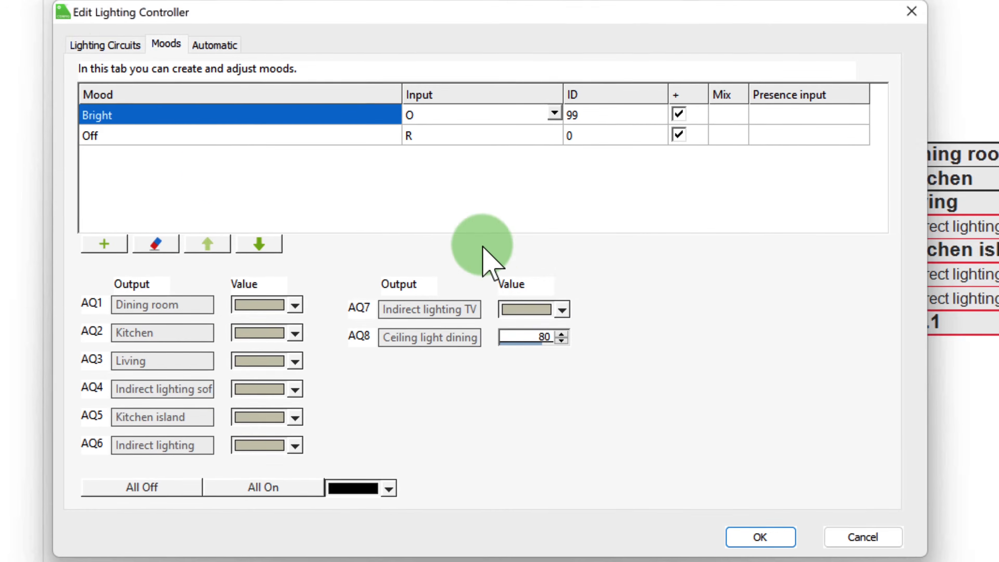
left_click(105, 44)
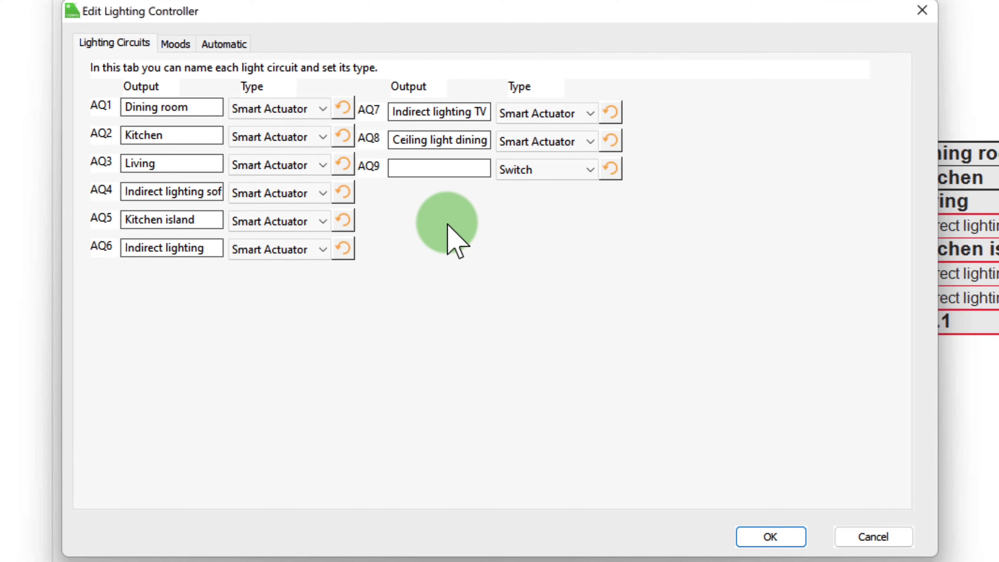
left_click(322, 110)
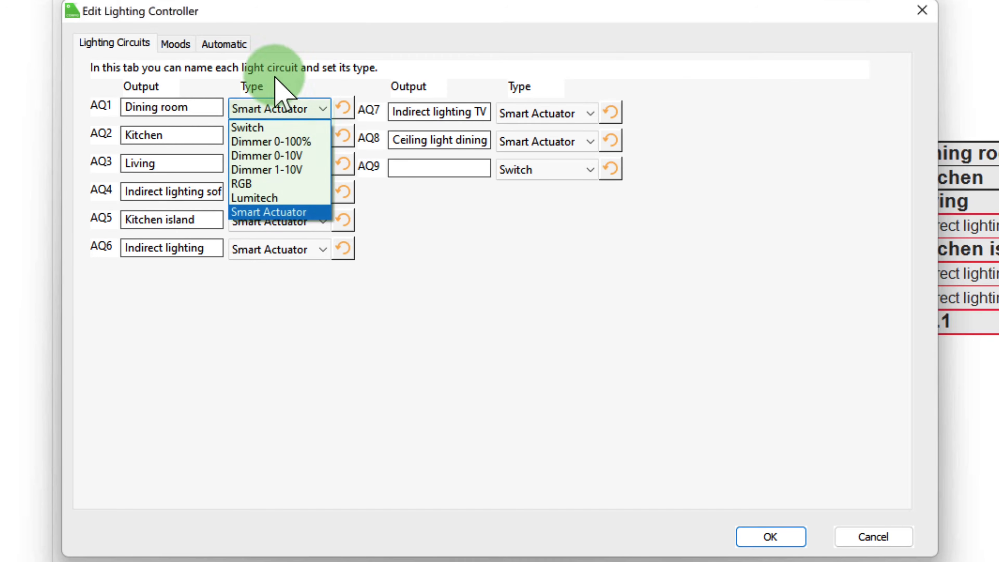
left_click(180, 46)
left_click(179, 47)
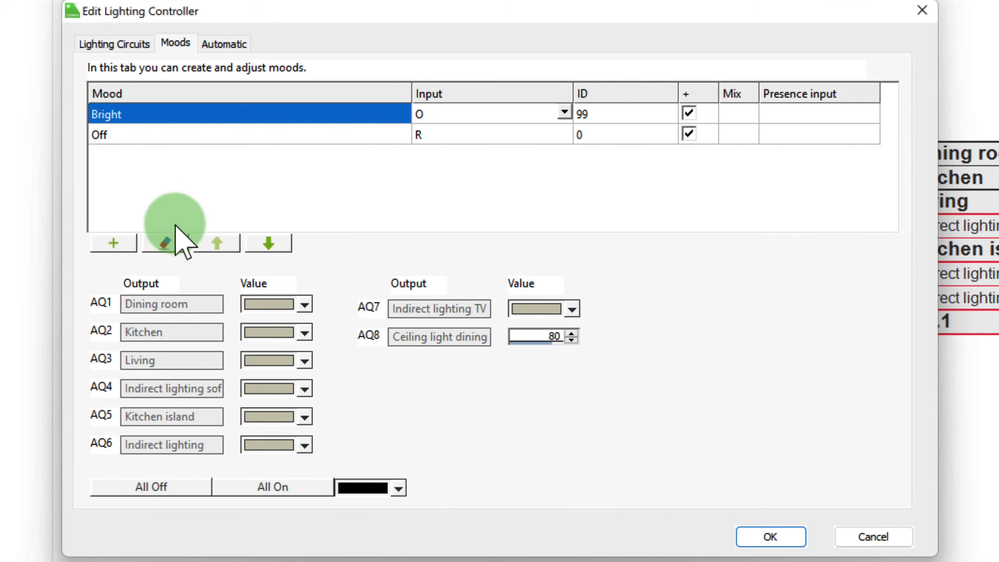
- Add three moods named Ambient light, Cooking and Dining to the Lighting Controller
left_click(118, 242)
key("BackSpace")
type("Ambient light")
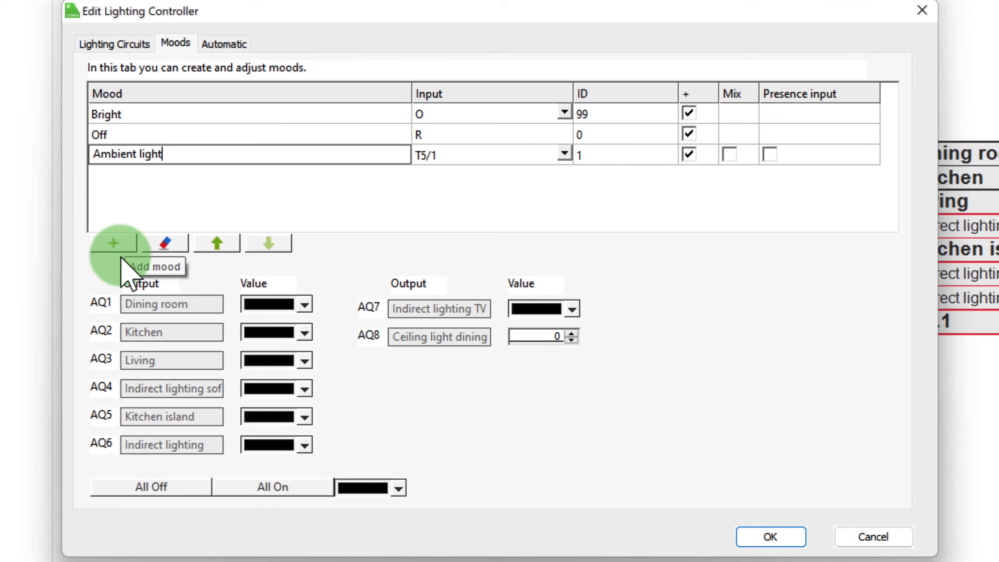
left_click(116, 242)
key("BackSpace")
type("Cooking")
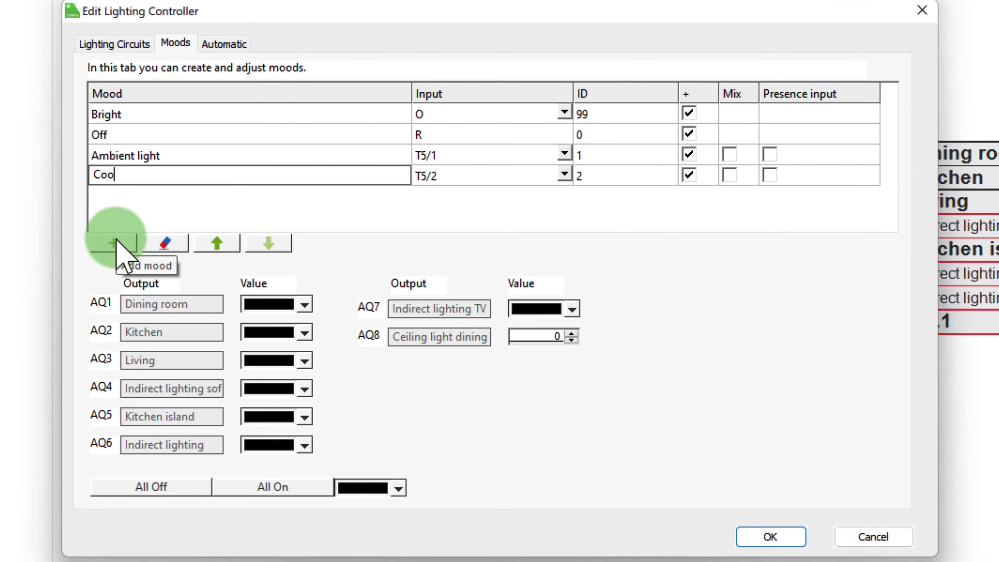
left_click(118, 242)
key("BackSpace")
type("Dining")
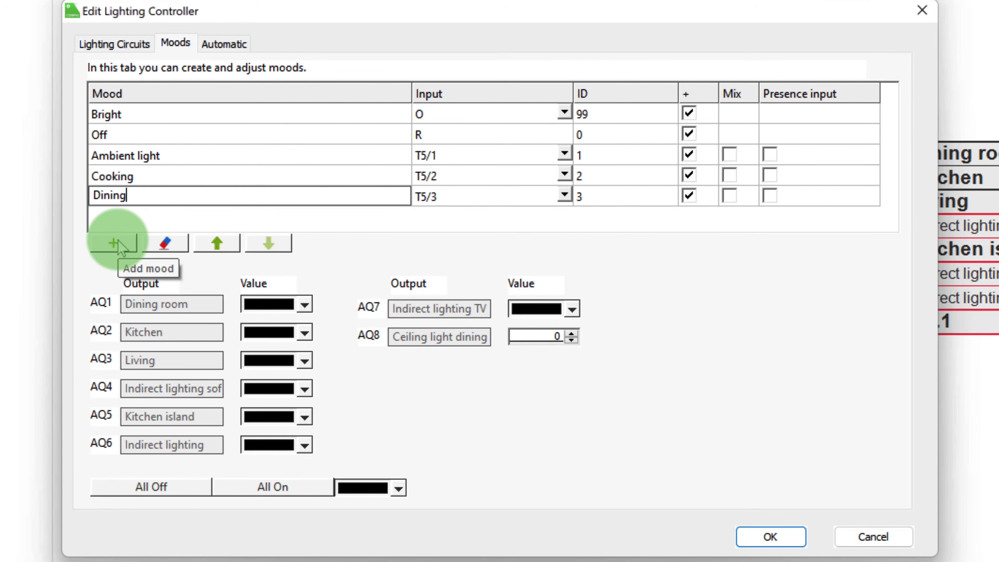
- Add two more moods named Cozy and TV to the Lighting Controller
left_click(117, 241)
key("BackSpace")
type("Cozy")
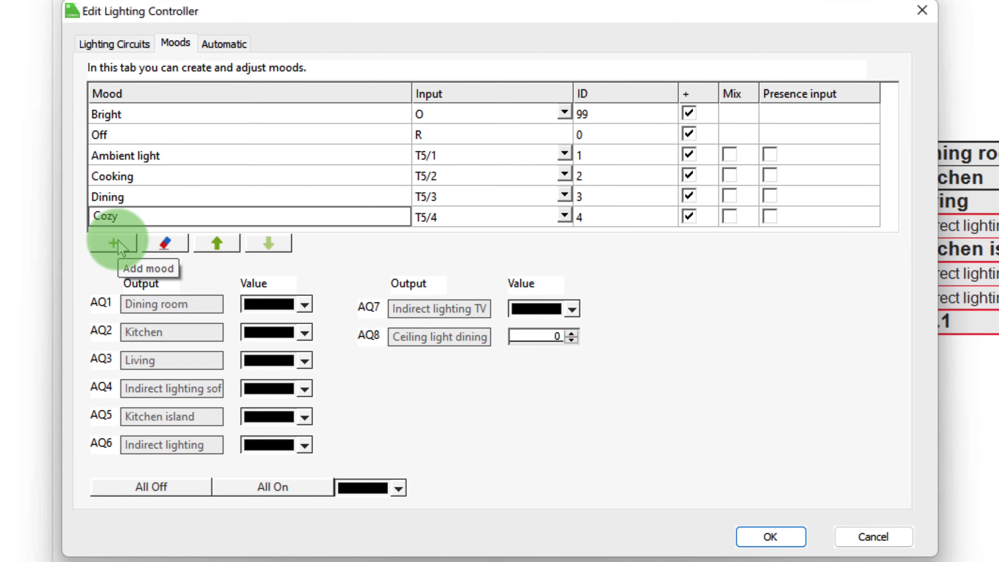
left_click(117, 242)
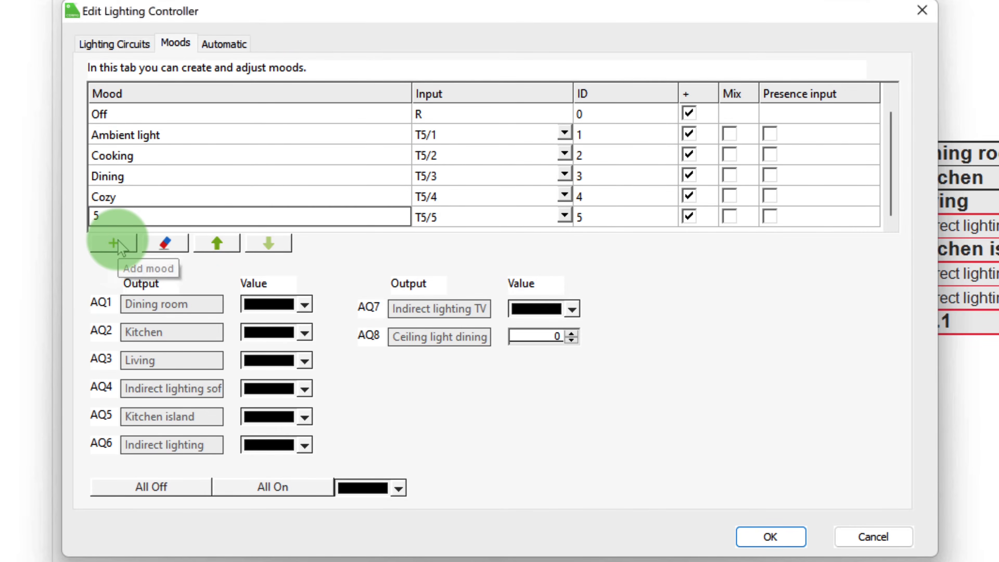
key("BackSpace")
type("TV")
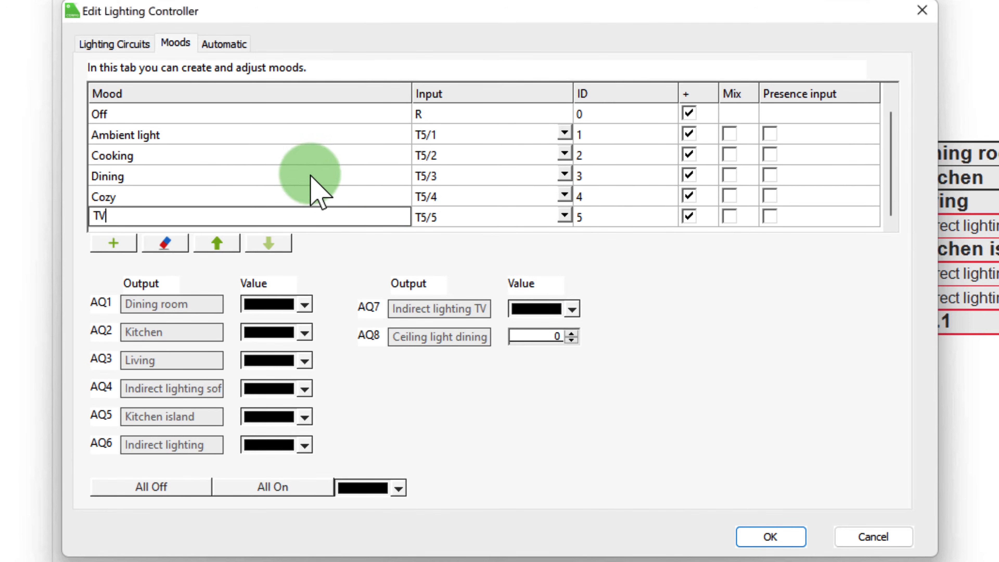
- Reorder the moods so that Off comes last, below TV
left_click(201, 114)
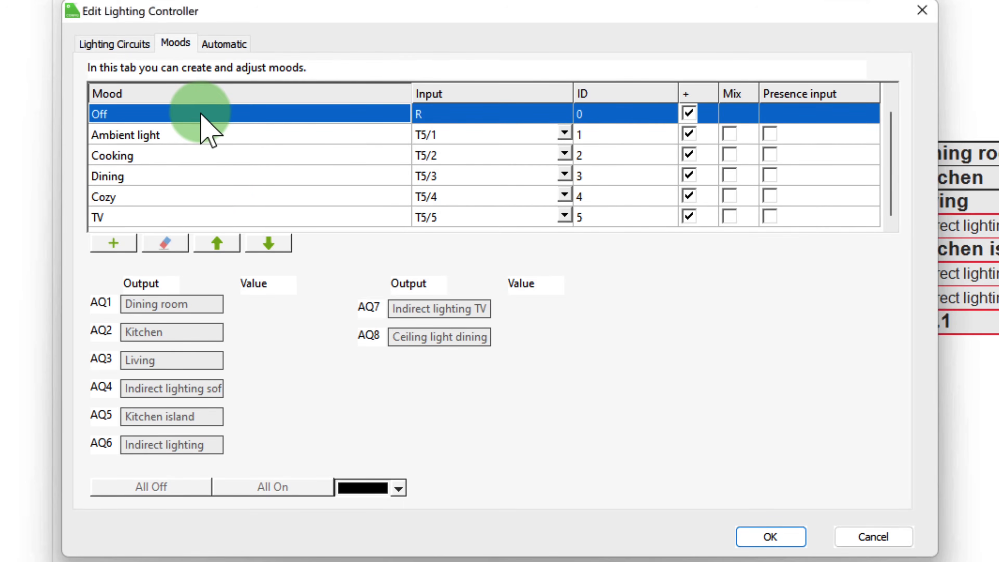
left_click(268, 242)
left_click(268, 242)
left_click(267, 241)
left_click(267, 242)
left_click(268, 242)
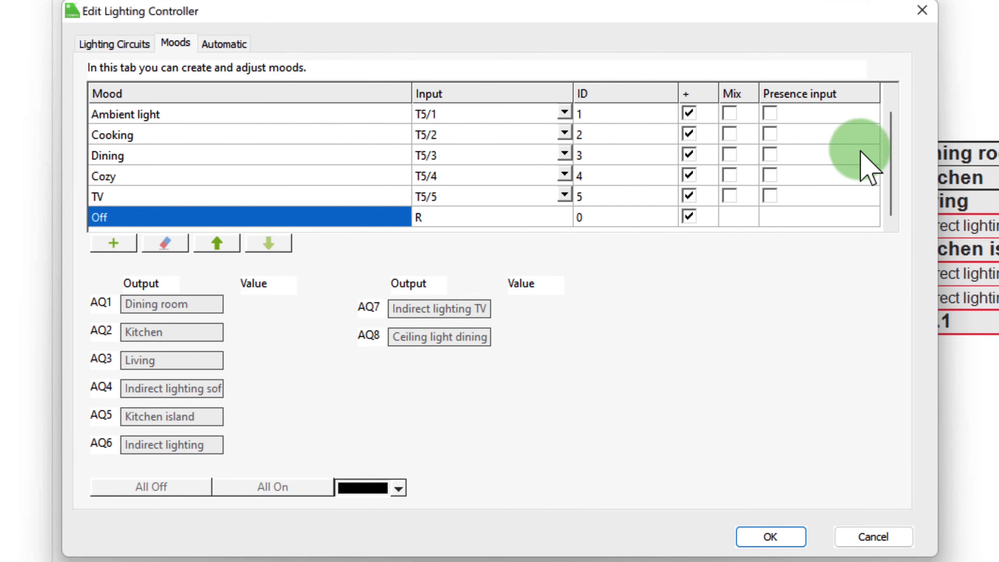
- Move the Bright mood down the list so it sits between TV and Off
left_click_drag(891, 173, 889, 138)
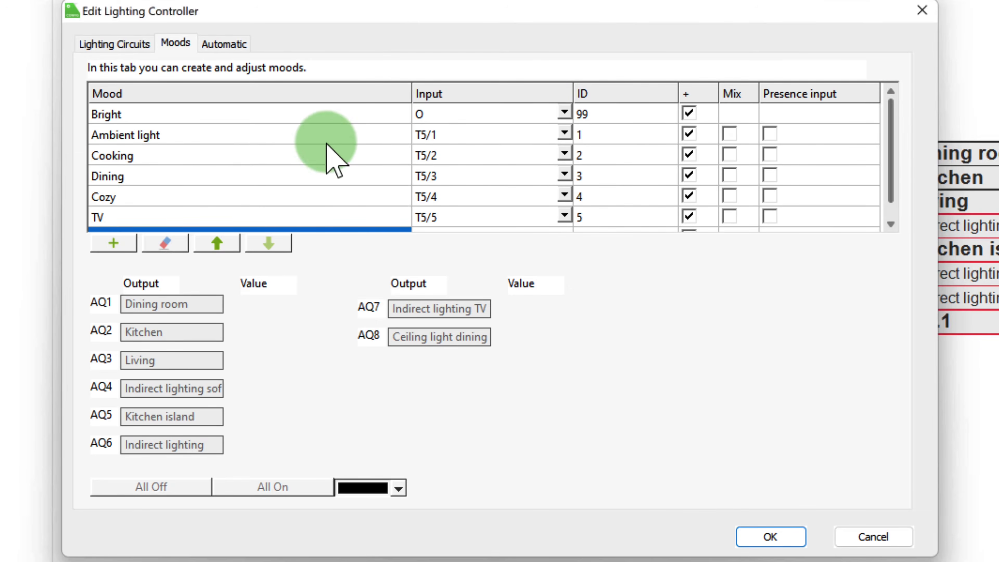
left_click(211, 115)
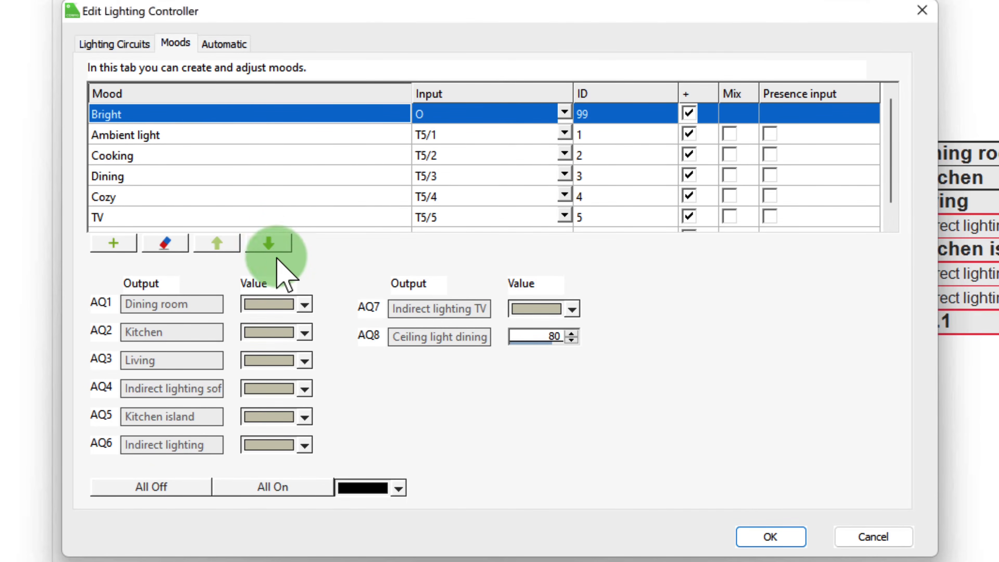
left_click(269, 242)
left_click(268, 242)
left_click(268, 243)
left_click(269, 242)
left_click(269, 242)
left_click(269, 243)
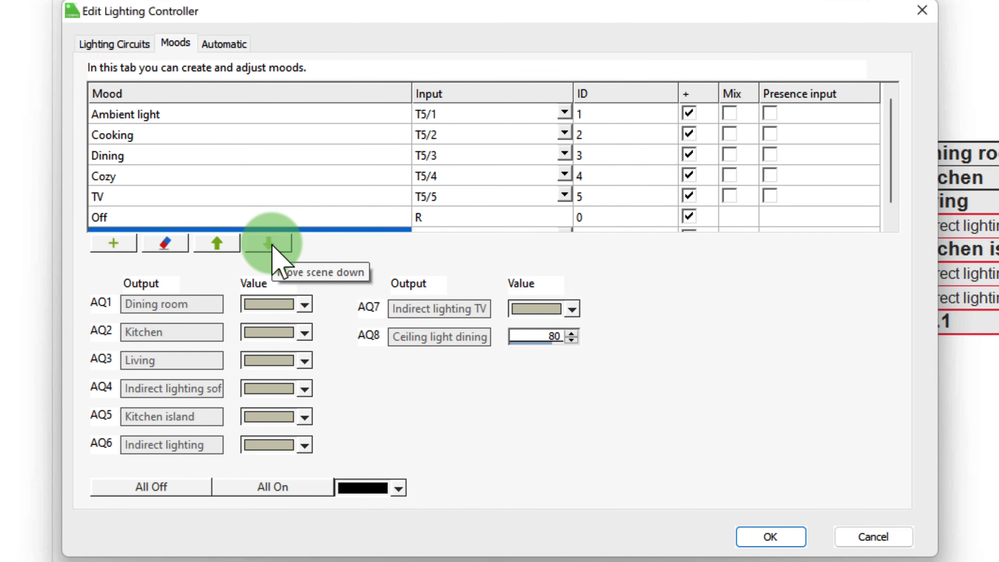
left_click(219, 242)
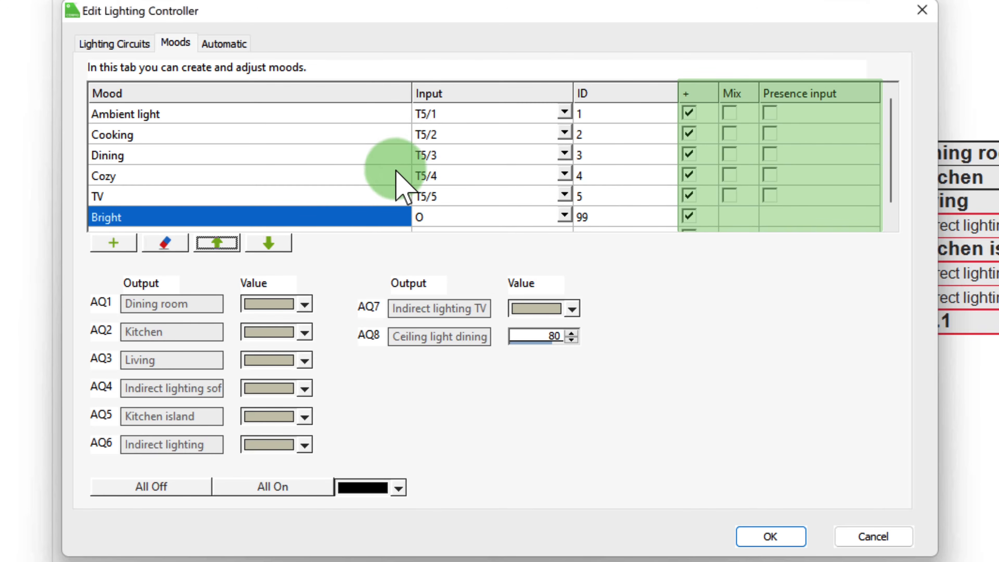
- Enable Mix for the Cooking mood and apply the Lighting Controller's mood settings
left_click(363, 139)
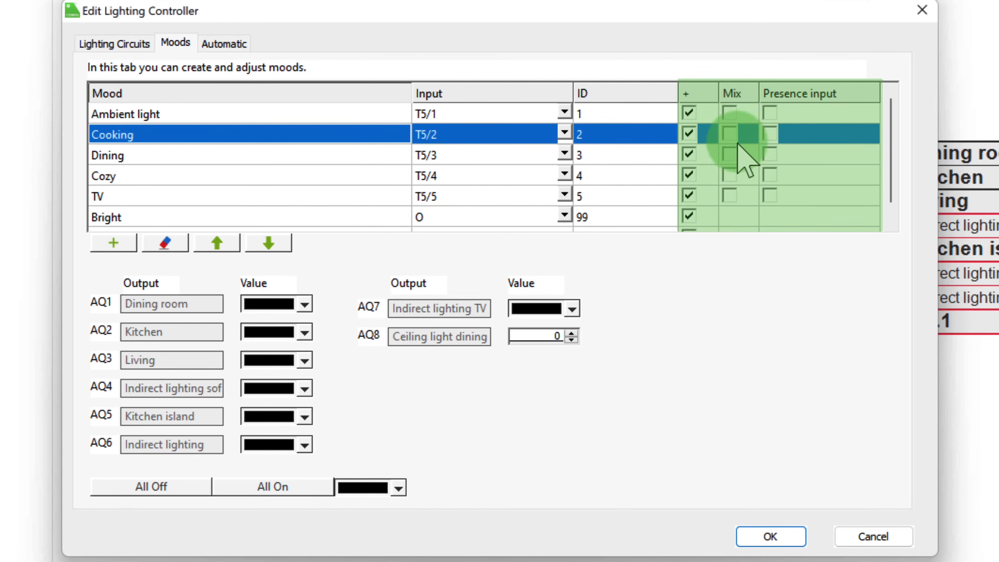
left_click(728, 133)
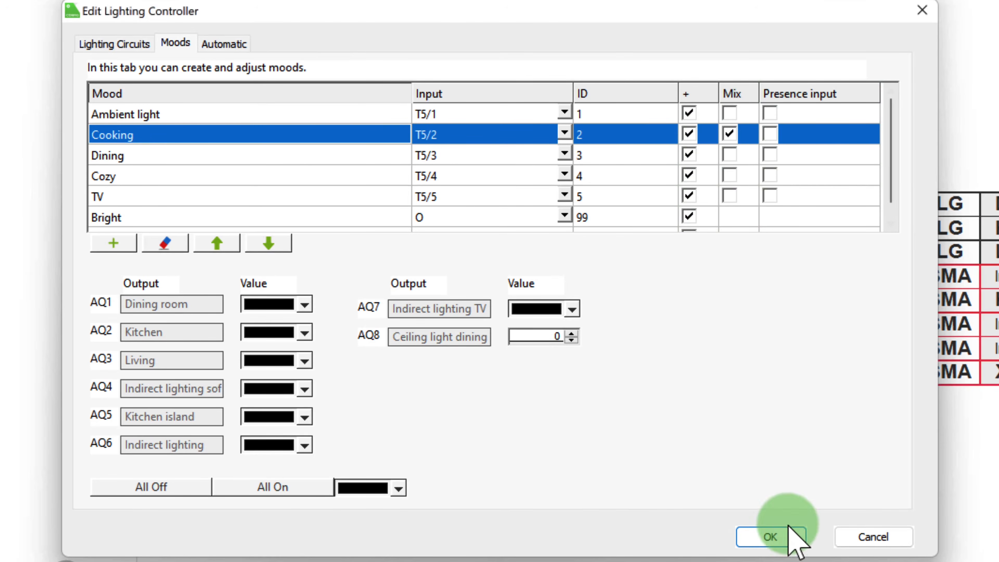
left_click(788, 529)
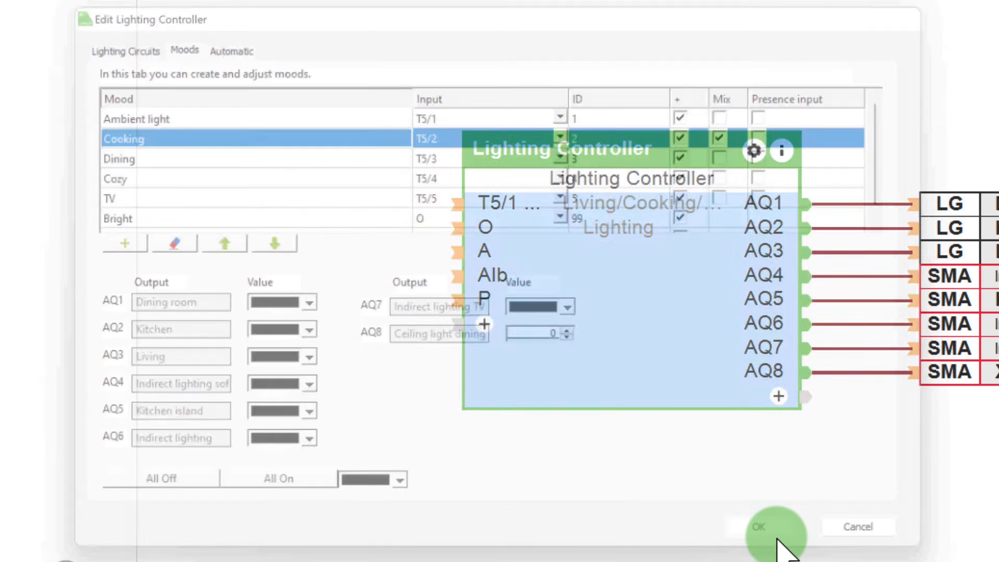
- Connect the Entry, Kitchen, Dining area and Living area T5 switches to Lighting Controller inputs T5/1 to T5/4
left_click_drag(4, 417, 433, 298)
left_click_drag(4, 444, 359, 352)
left_click_drag(4, 473, 458, 317)
left_click_drag(4, 500, 375, 328)
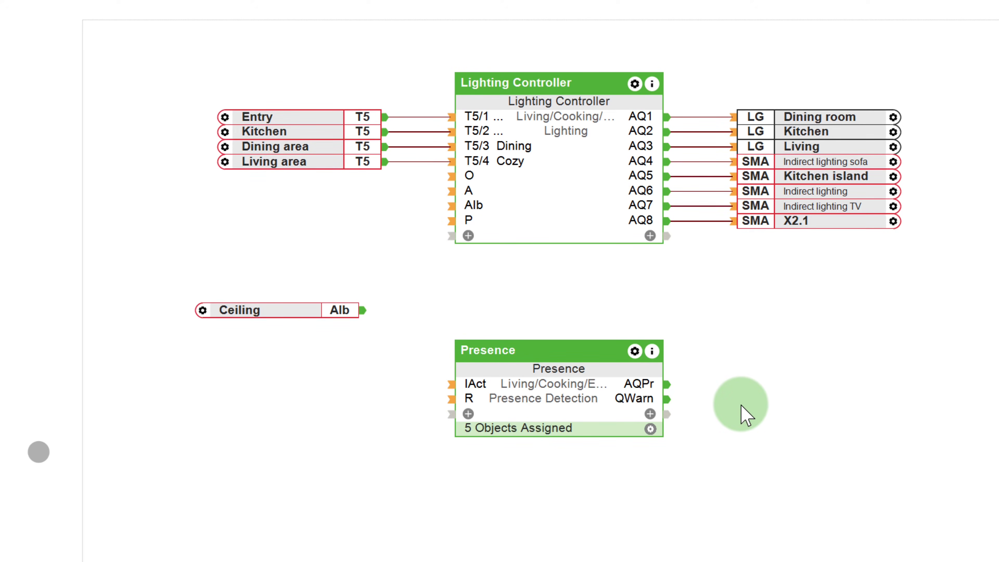
- Connect the Presence block's AQPr output to the Lighting Controller's P input
left_click_drag(667, 384, 749, 385)
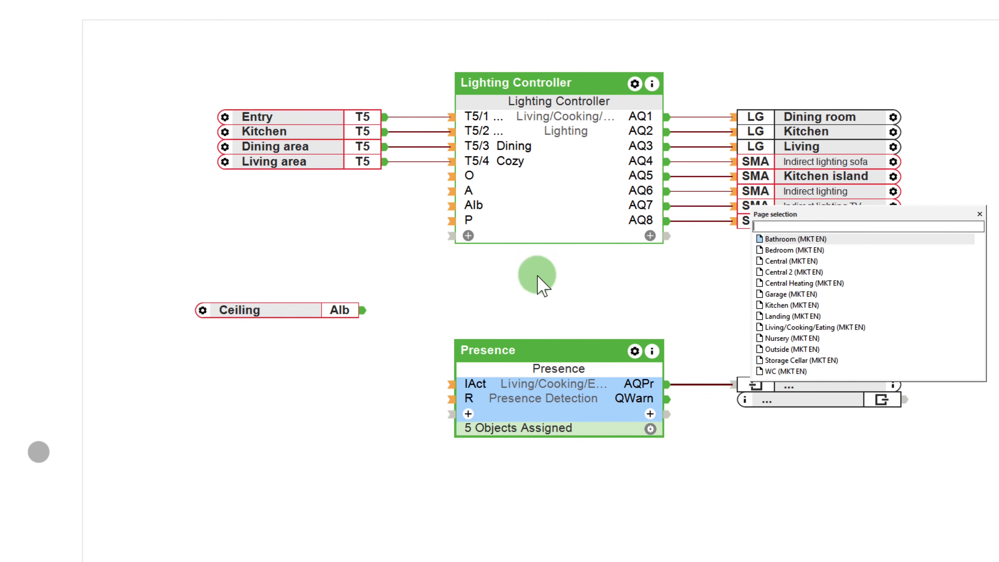
left_click(451, 221)
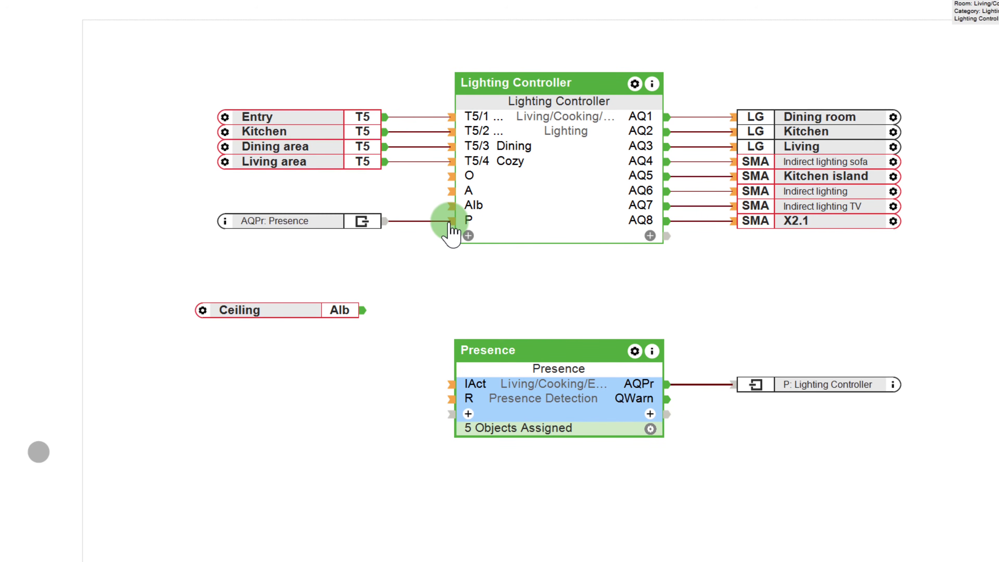
- Set the Lighting Controller's mood selected on motion to Ambient light for any operating mode and apply it
double_click(515, 221)
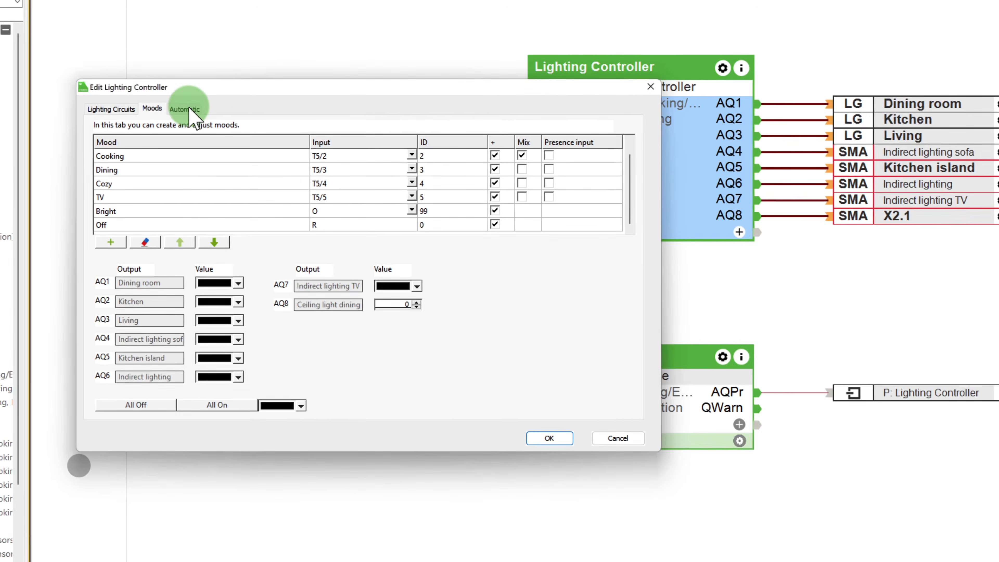
left_click(136, 122)
left_click(605, 137)
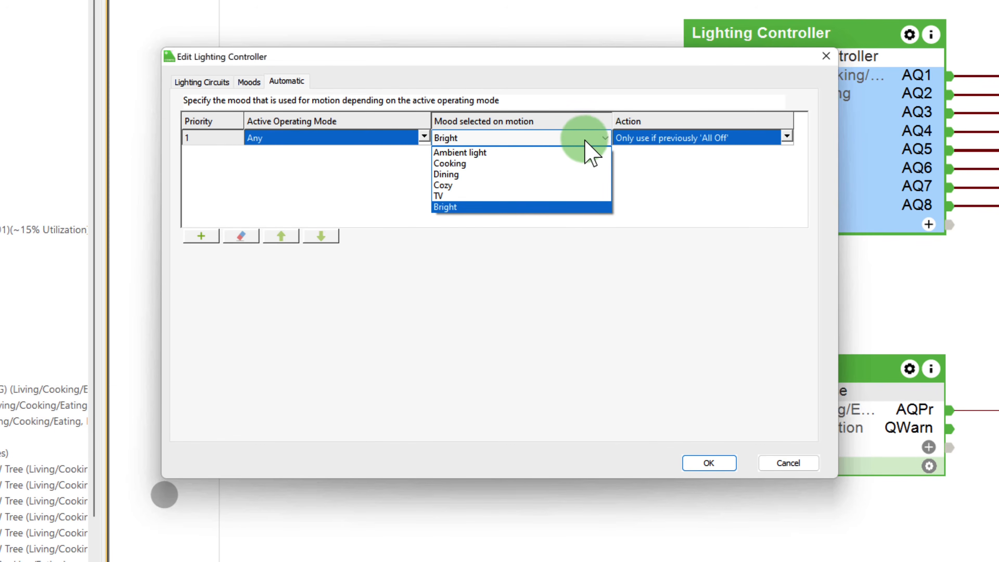
left_click(545, 153)
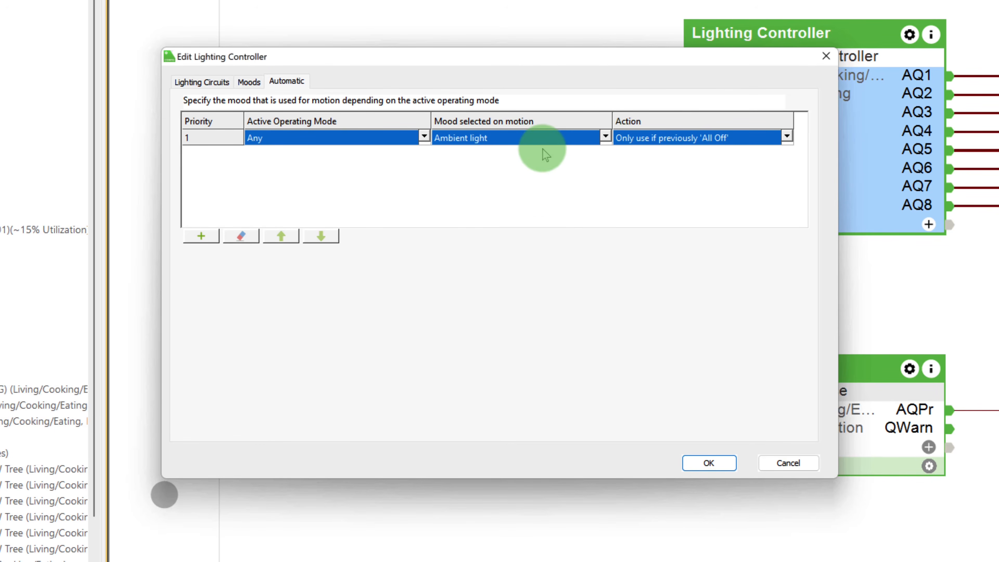
left_click(704, 463)
- Connect the Ceiling sensor's brightness output to the Lighting Controller's AIb input
left_click_drag(571, 318, 771, 202)
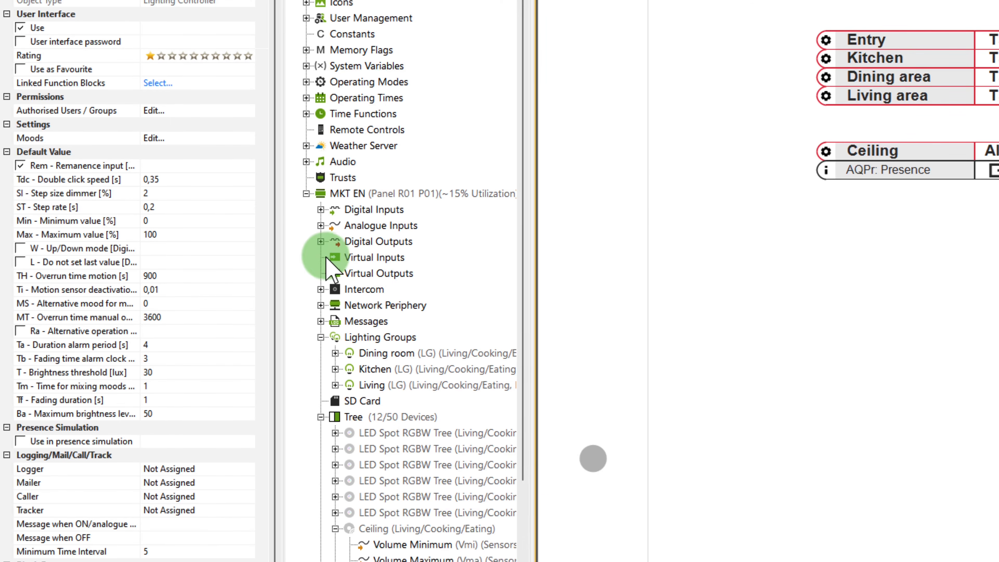
left_click(197, 373)
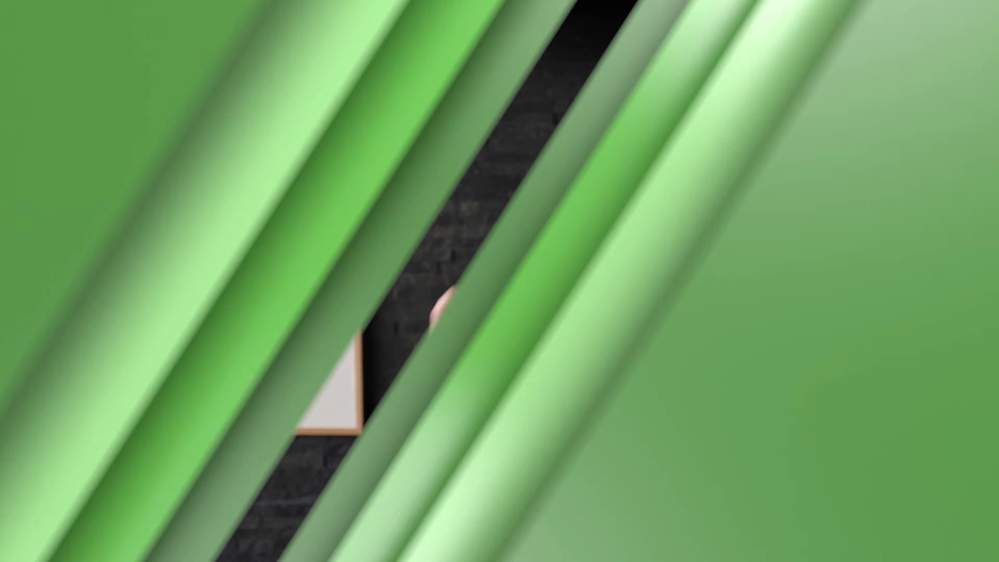